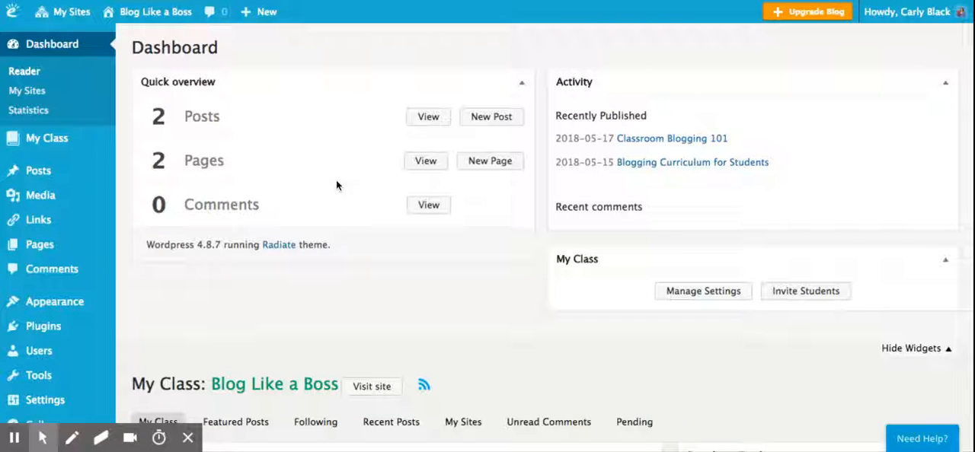
Open the Contact page from the pages list for editing and look over its content and publishing settings.
click(426, 166)
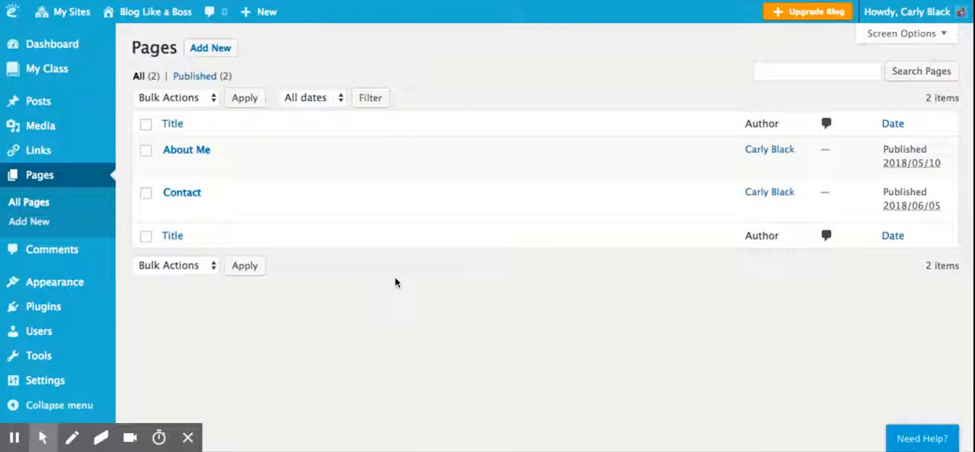
mouse_move(411, 170)
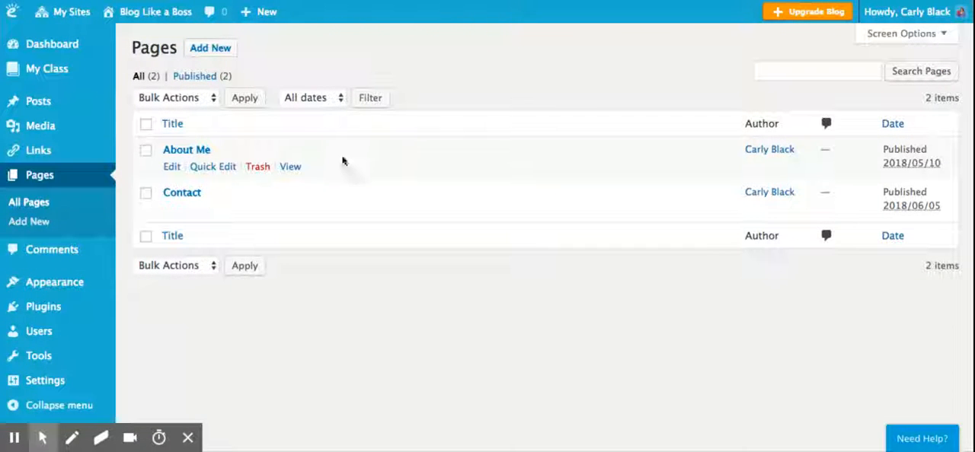
mouse_move(226, 203)
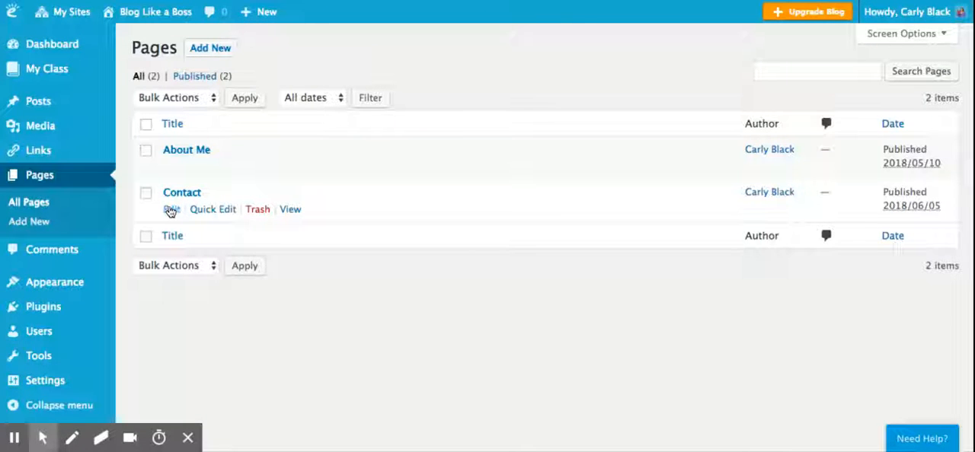
click(170, 210)
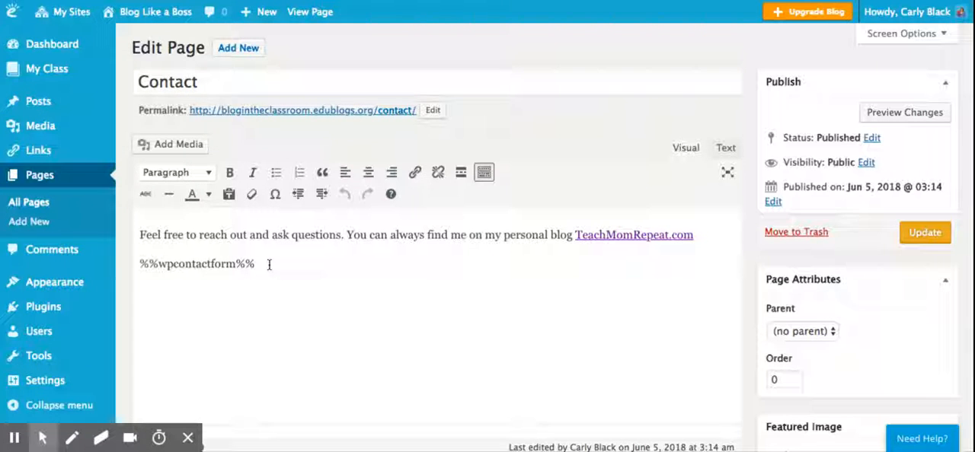
scroll(732, 247, down, 1)
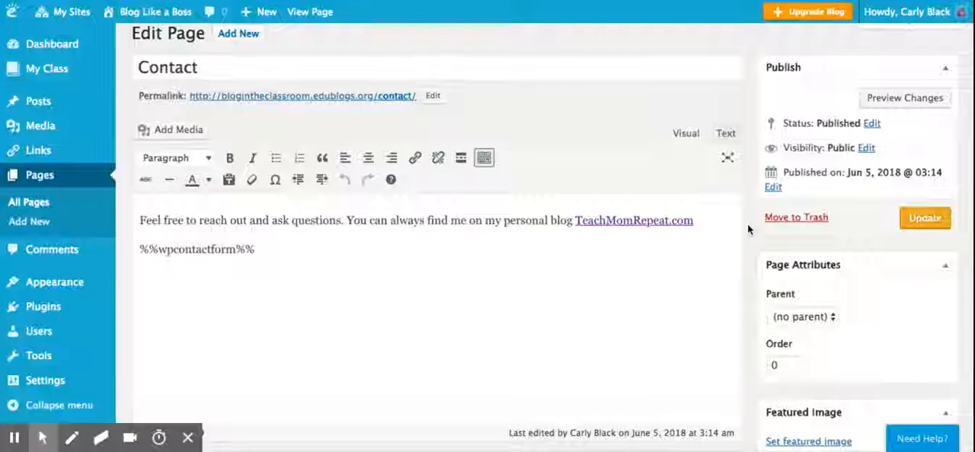
scroll(747, 227, up, 1)
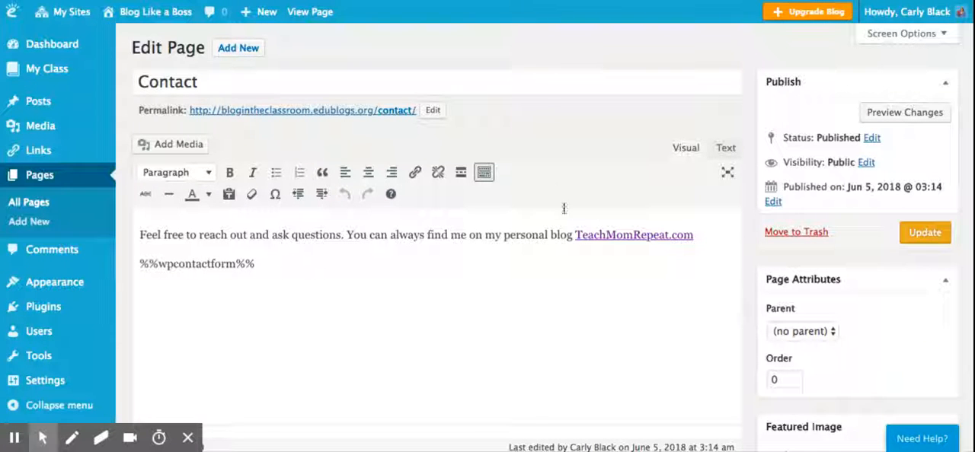
scroll(494, 290, down, 2)
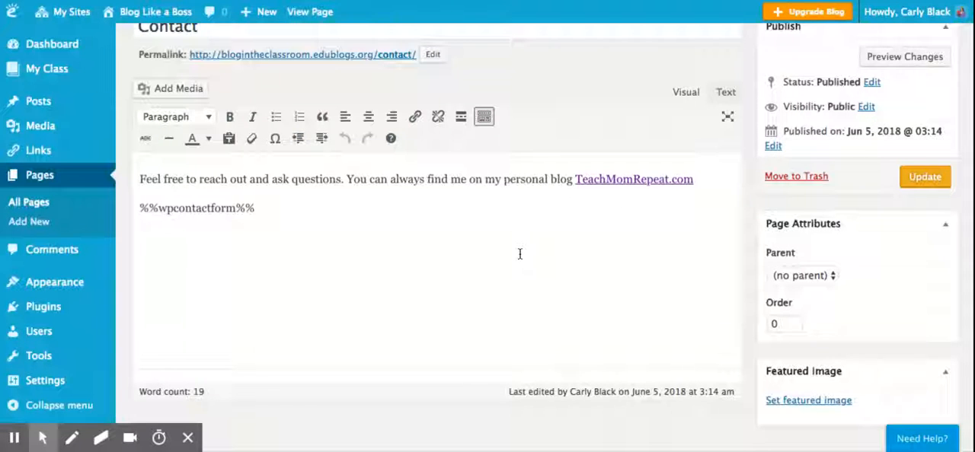
scroll(746, 238, up, 2)
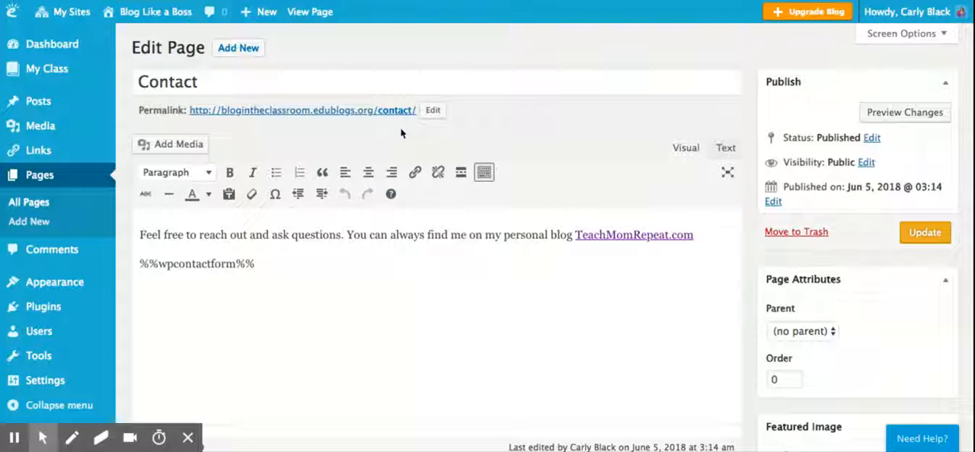
Change the title of the Contact page to Blog.
double_click(324, 79)
text(Blog)
click(375, 269)
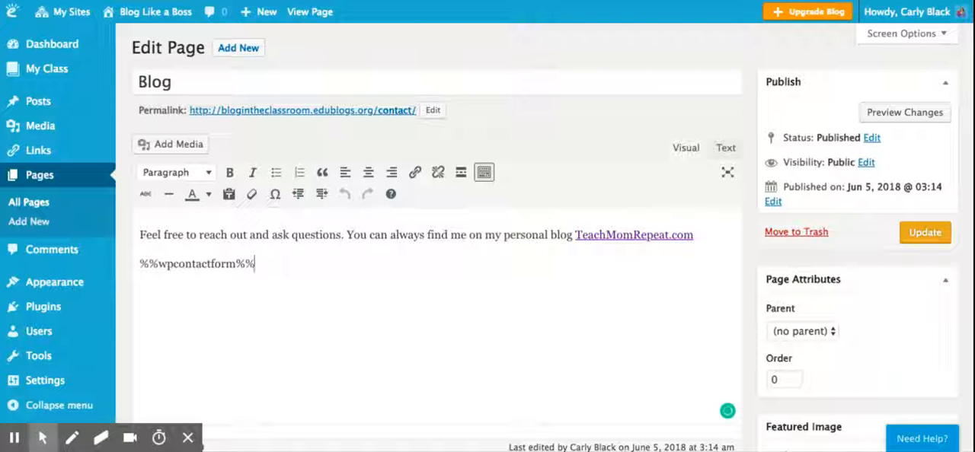
Restore the page's title to Contact.
click(204, 78)
key(BackSpace)
key(BackSpace)
key(BackSpace)
key(BackSpace)
text(Contact)
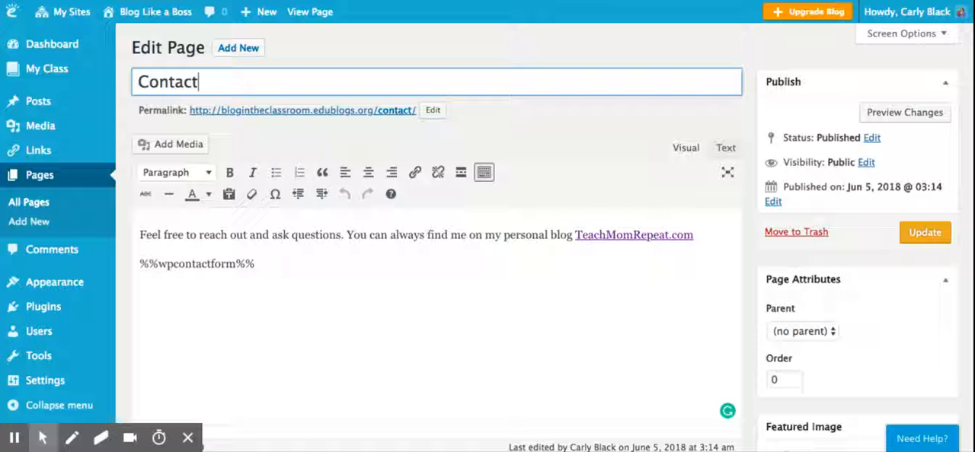
click(365, 127)
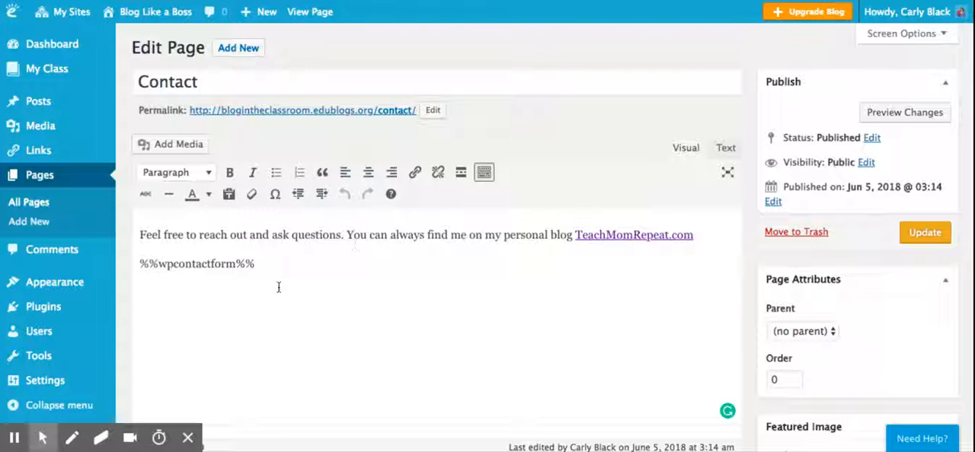
View the media library available for the Contact page and close it without inserting anything.
click(170, 148)
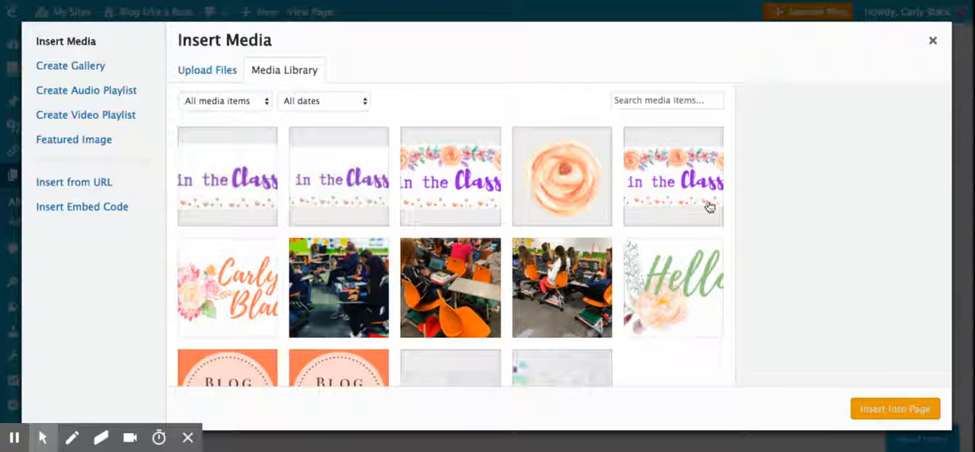
click(934, 42)
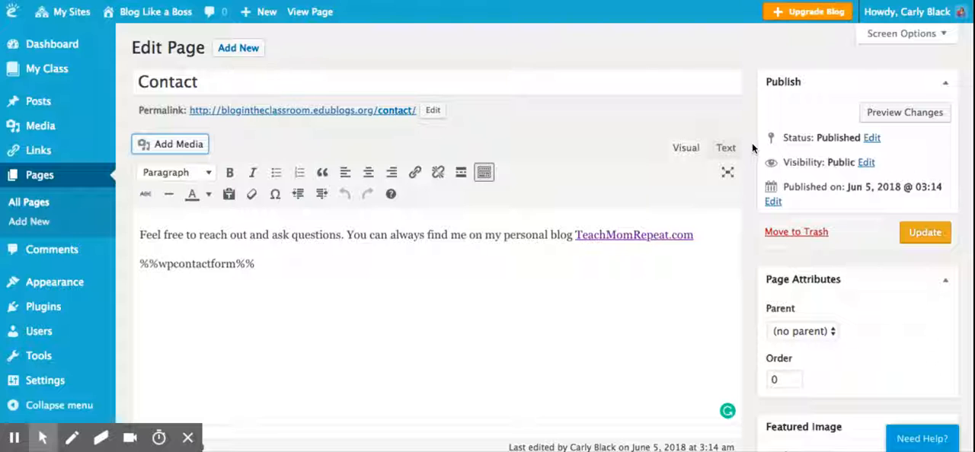
scroll(752, 143, down, 2)
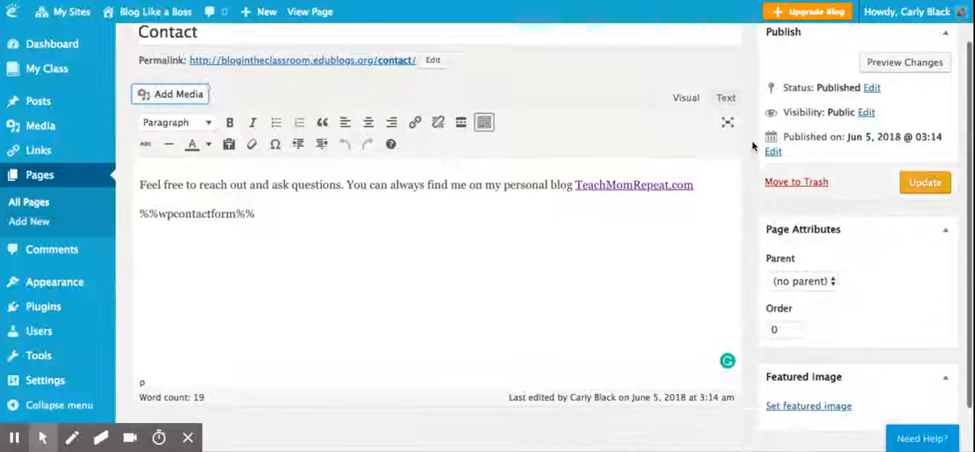
scroll(752, 141, down, 1)
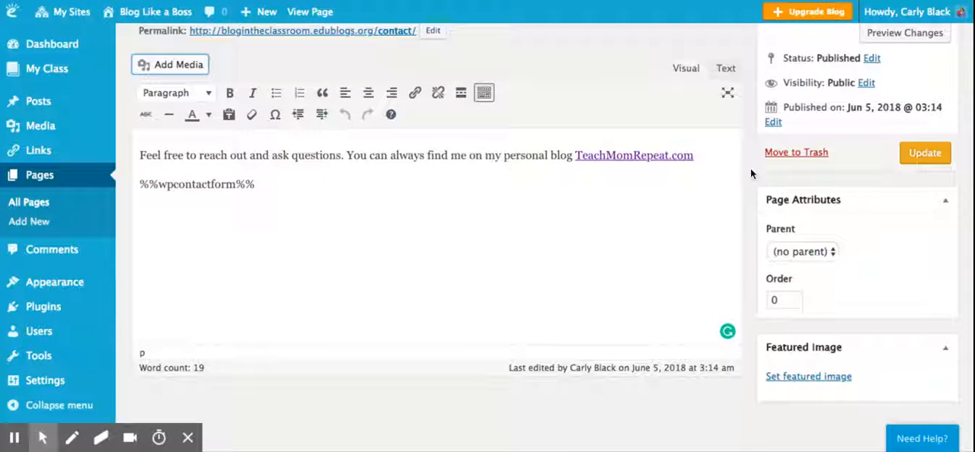
scroll(750, 168, up, 3)
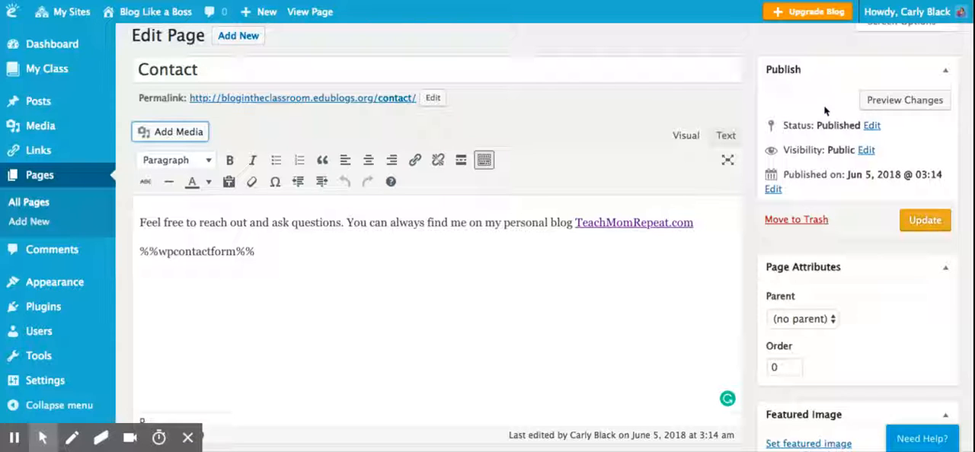
Change the Contact page's publishing status to Draft.
click(872, 126)
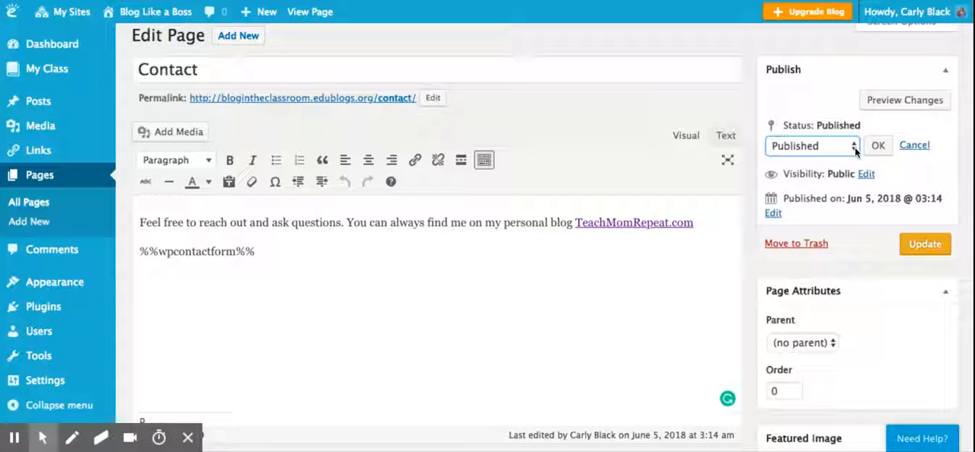
click(854, 147)
click(842, 179)
click(878, 147)
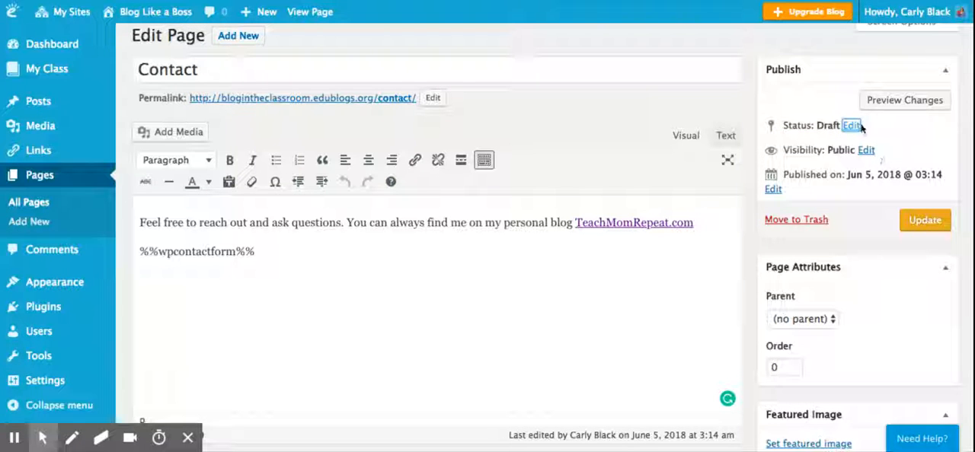
click(819, 97)
click(830, 109)
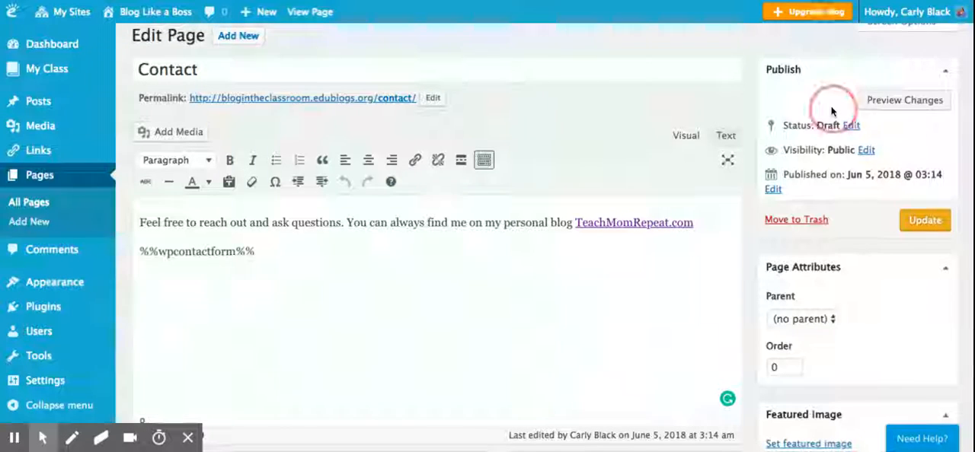
Set the Contact page's publishing status back to Published.
click(850, 126)
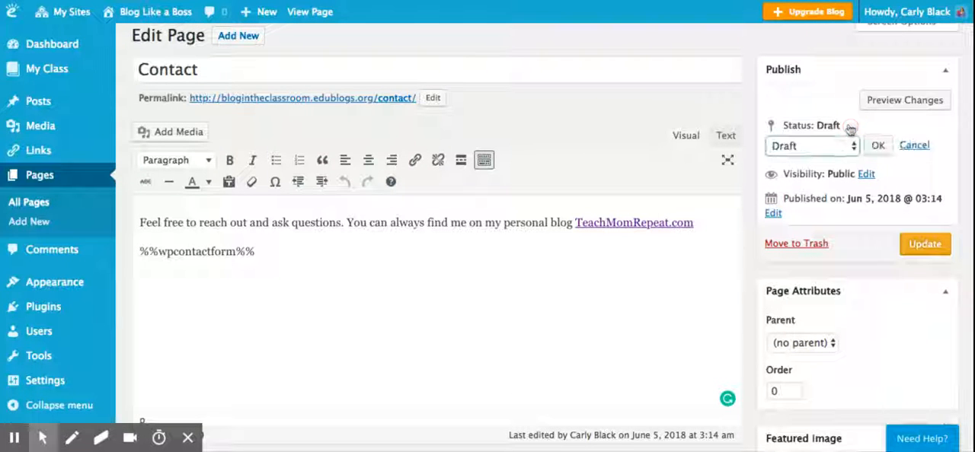
click(842, 147)
click(878, 146)
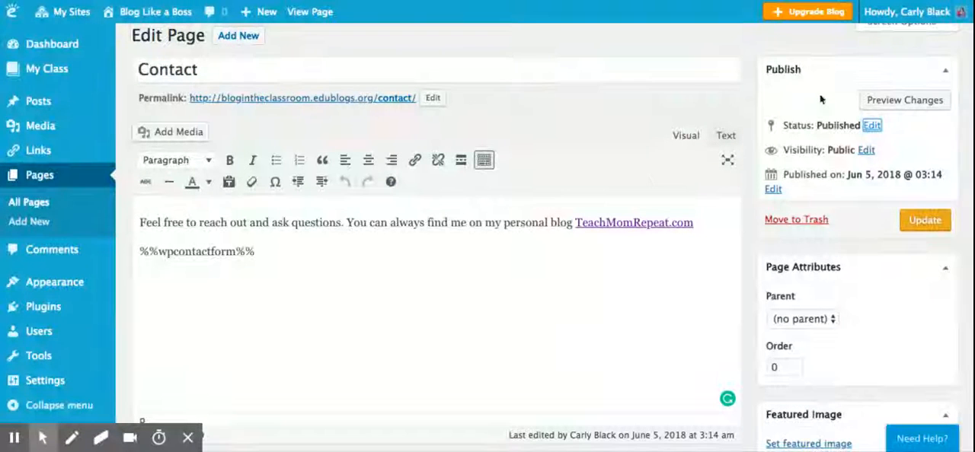
click(918, 221)
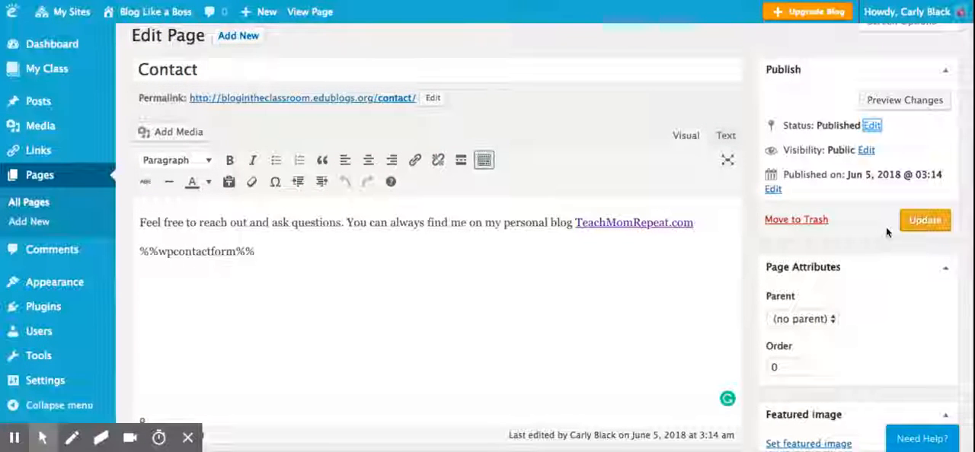
Examine the Contact page's parent choices and the site's appearance options without changing anything.
scroll(886, 227, down, 3)
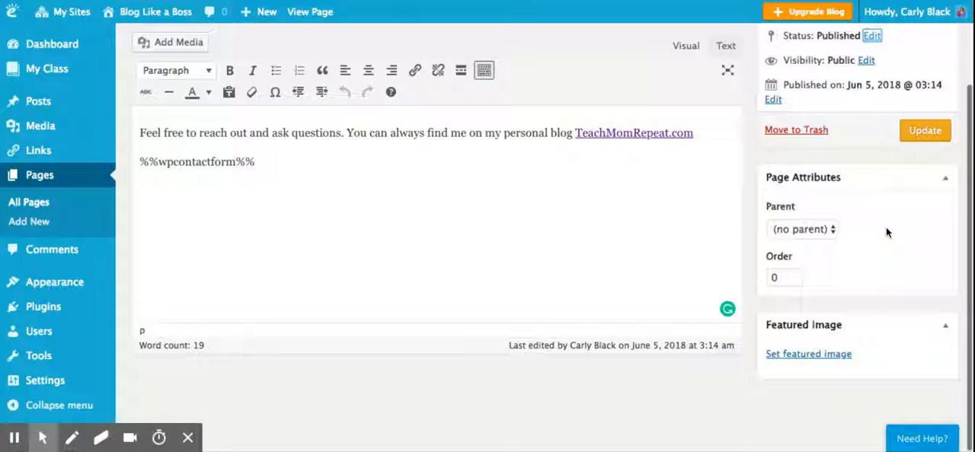
click(832, 231)
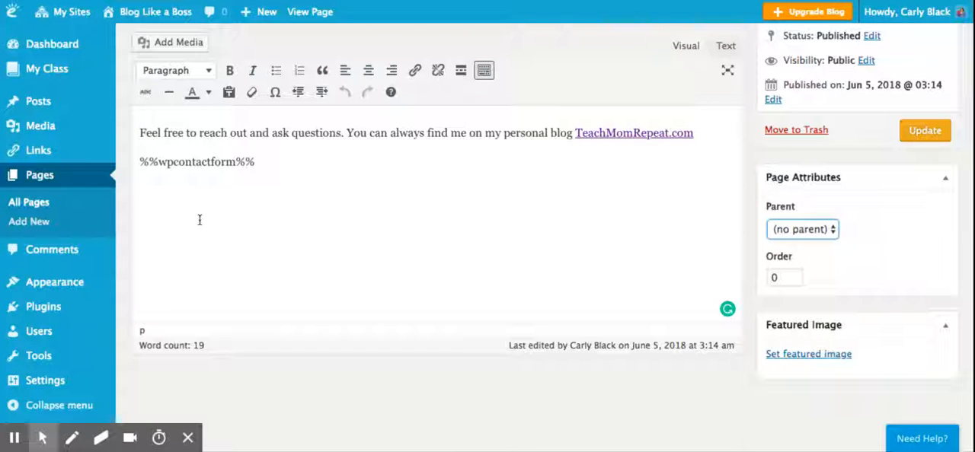
mouse_move(77, 282)
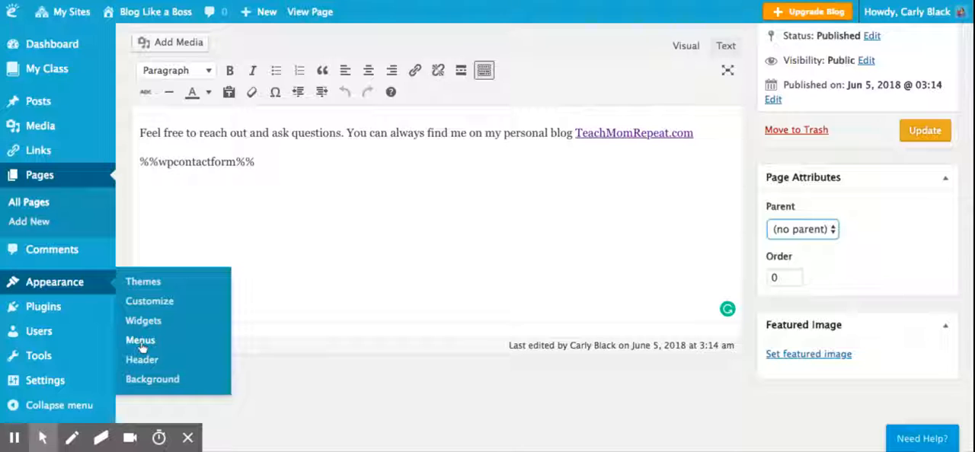
click(446, 307)
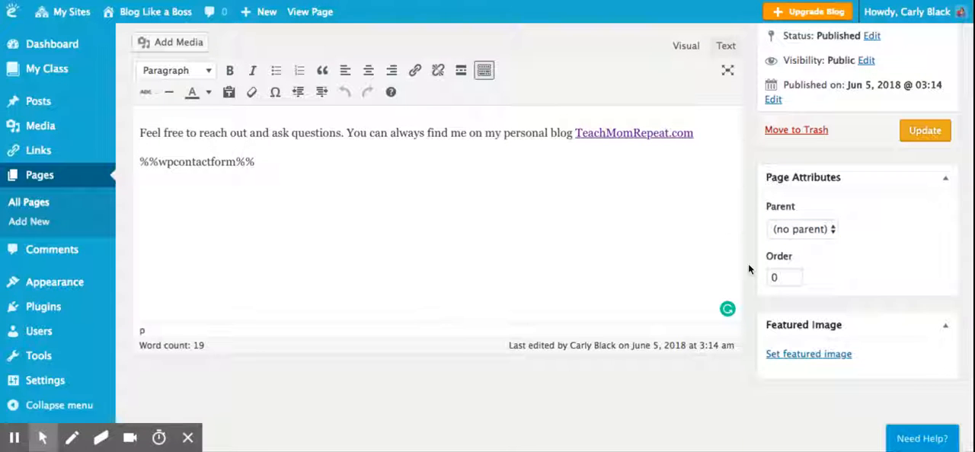
scroll(745, 268, up, 3)
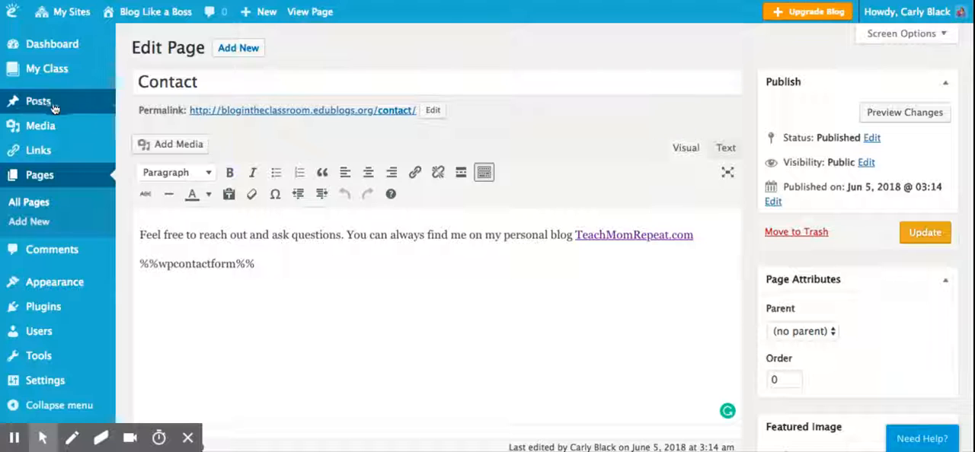
Open the list of posts and view the quick-edit settings of Classroom Blogging 101, leaving them unchanged.
mouse_move(43, 103)
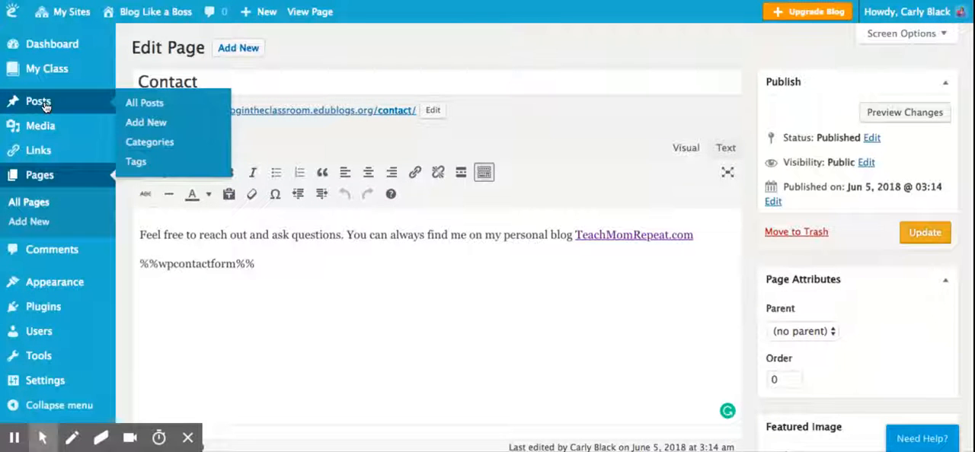
click(38, 101)
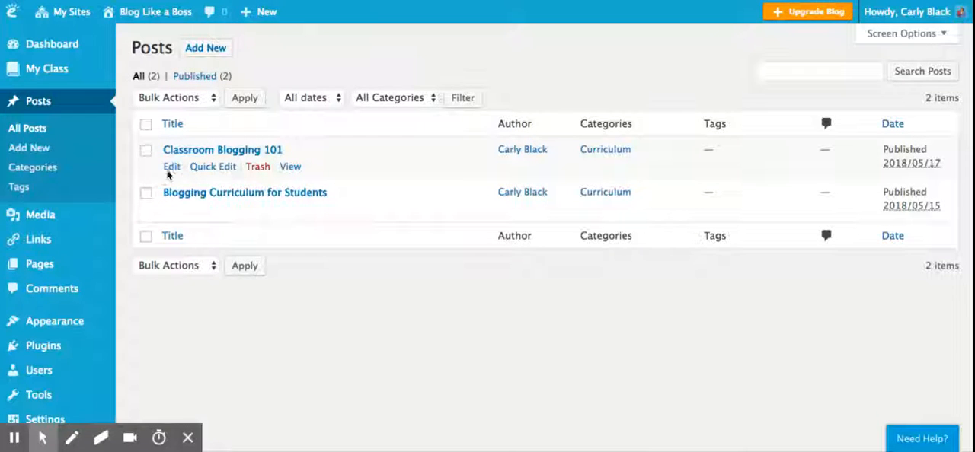
click(211, 167)
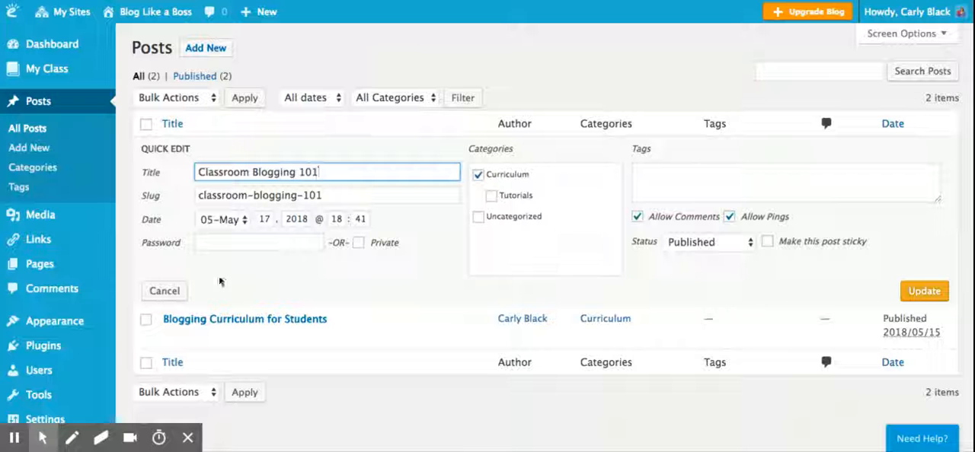
click(158, 292)
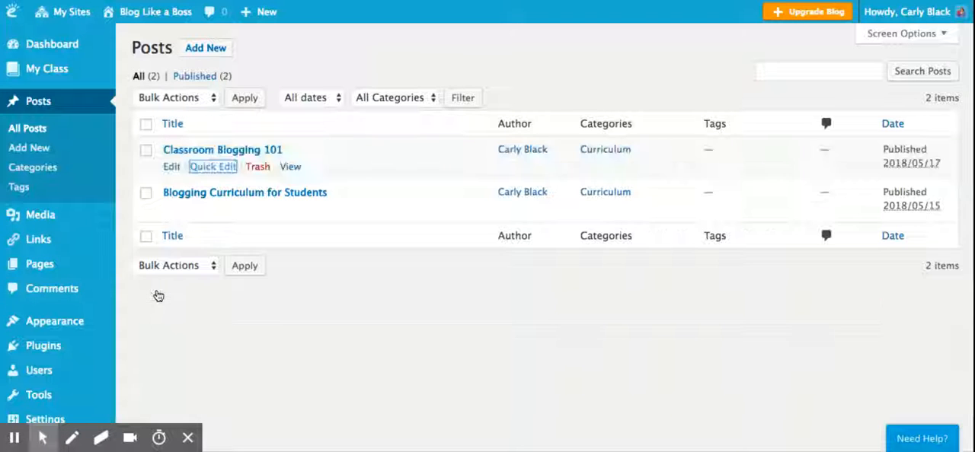
Open the Classroom Blogging 101 post in the full editor and look over its text and settings.
click(178, 152)
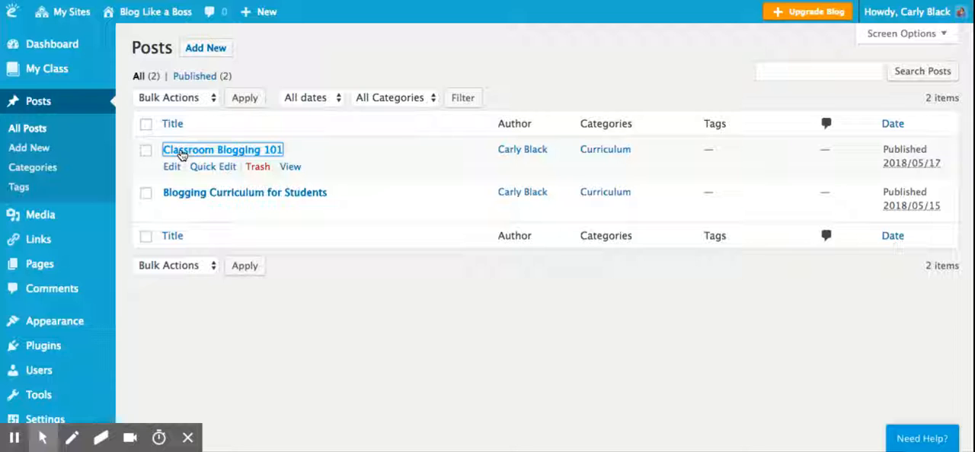
scroll(486, 229, down, 1)
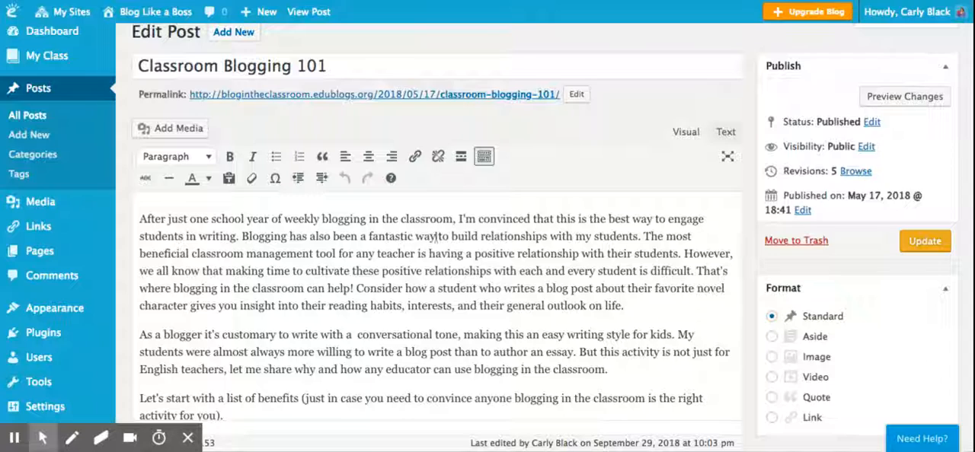
scroll(518, 252, down, 2)
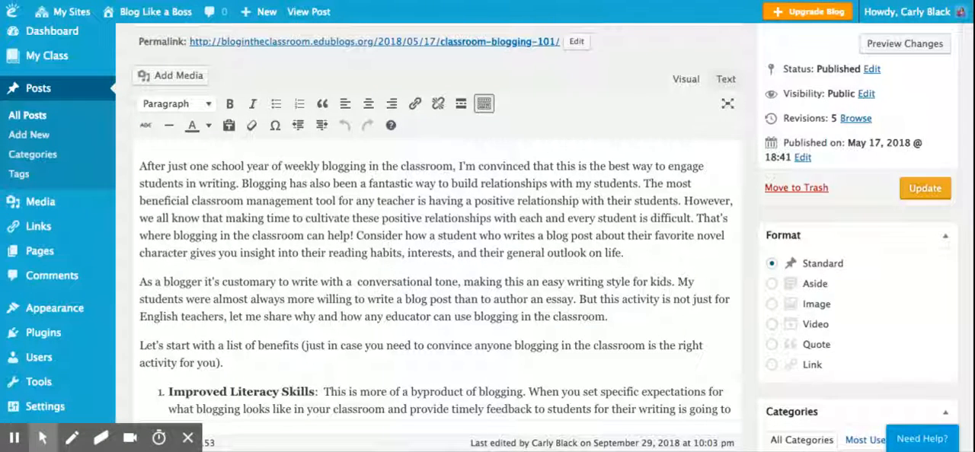
scroll(227, 242, up, 2)
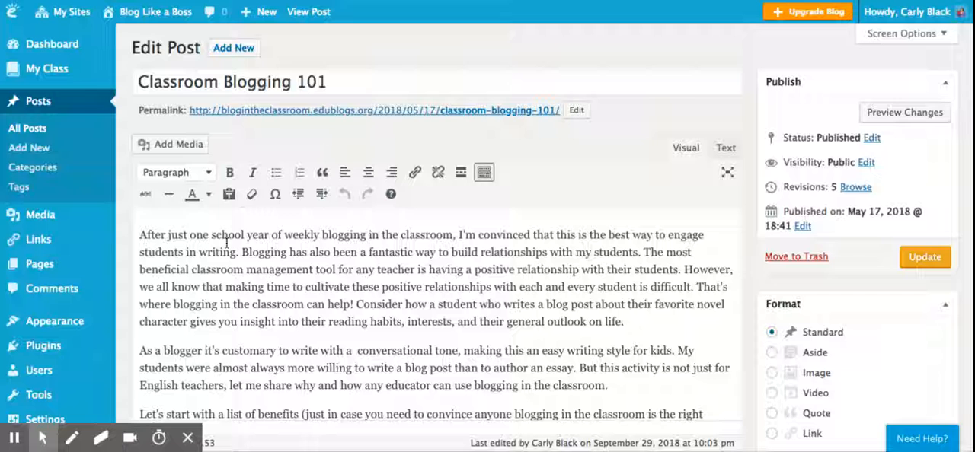
Examine the paragraph style and text colour choices in the post editor, keeping the Paragraph style and the current colour.
click(205, 173)
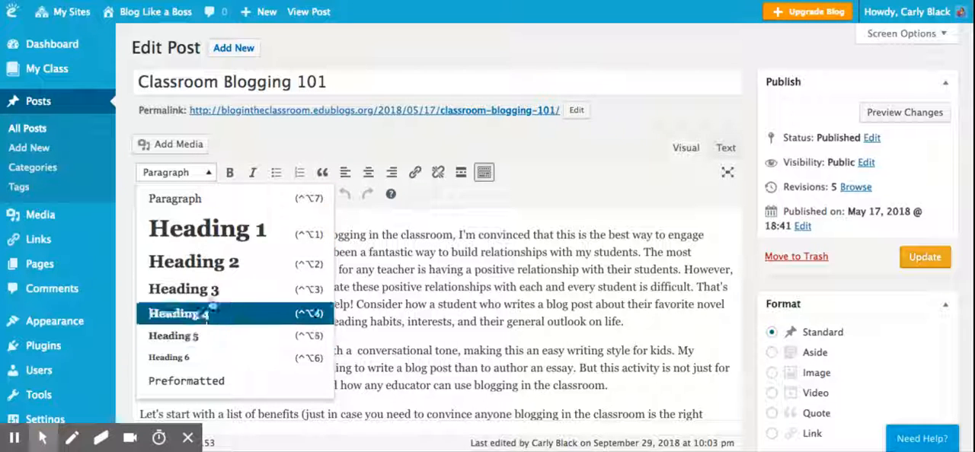
click(194, 198)
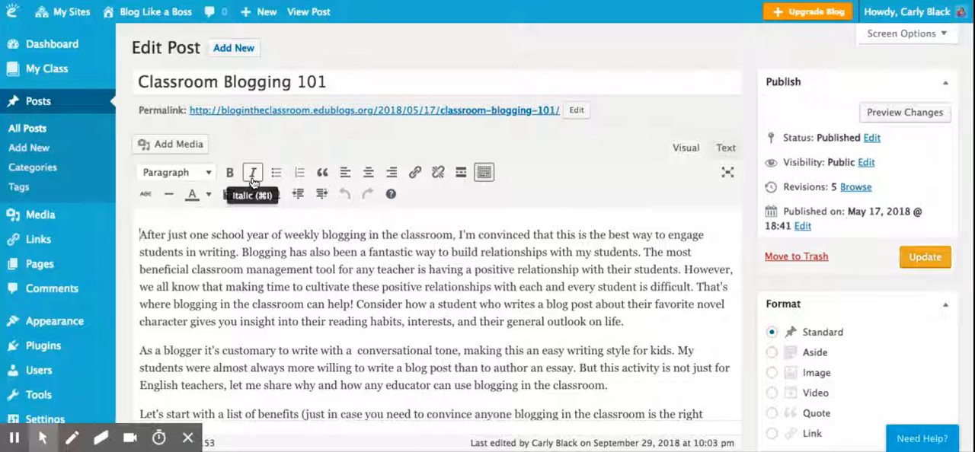
click(209, 195)
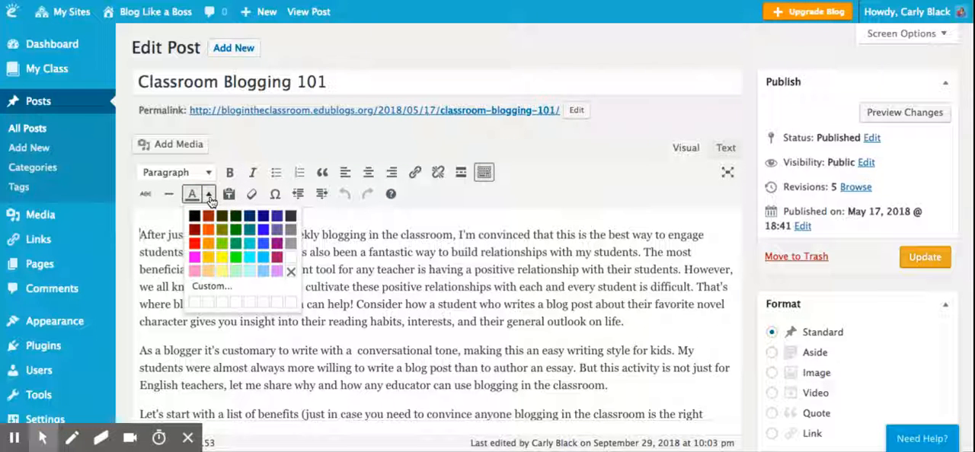
click(210, 196)
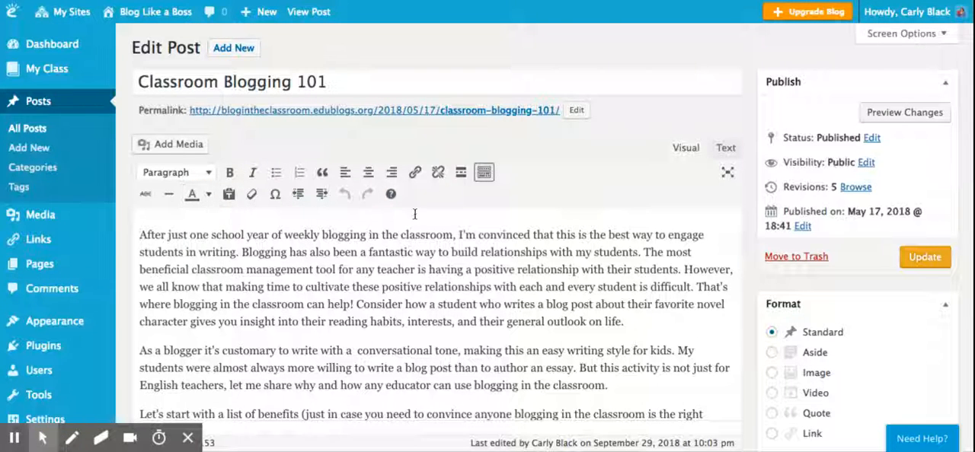
Centre the opening paragraph of the Classroom Blogging 101 post, and set it back to left alignment.
click(367, 173)
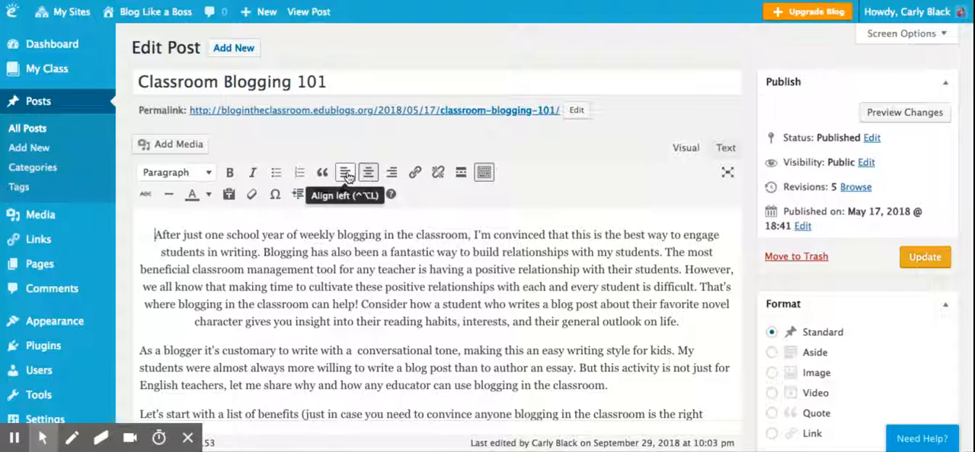
click(346, 174)
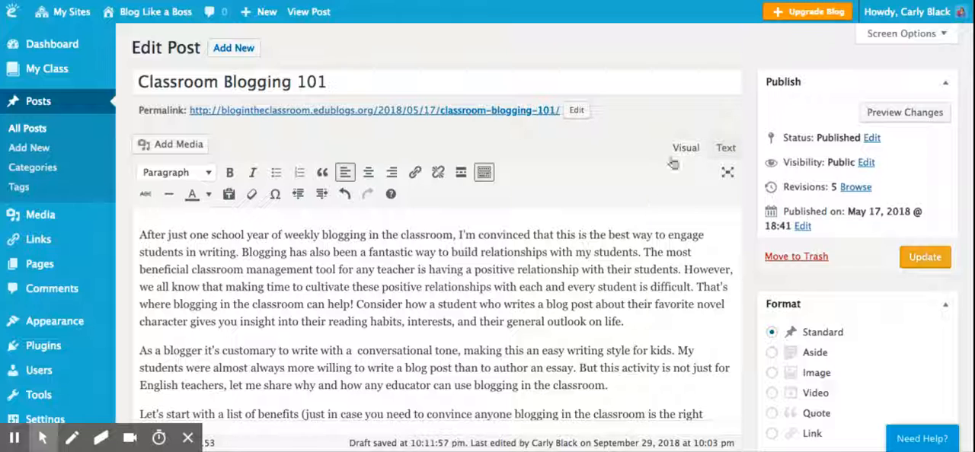
View the post's HTML source in the text editor and return to the visual editor.
click(725, 148)
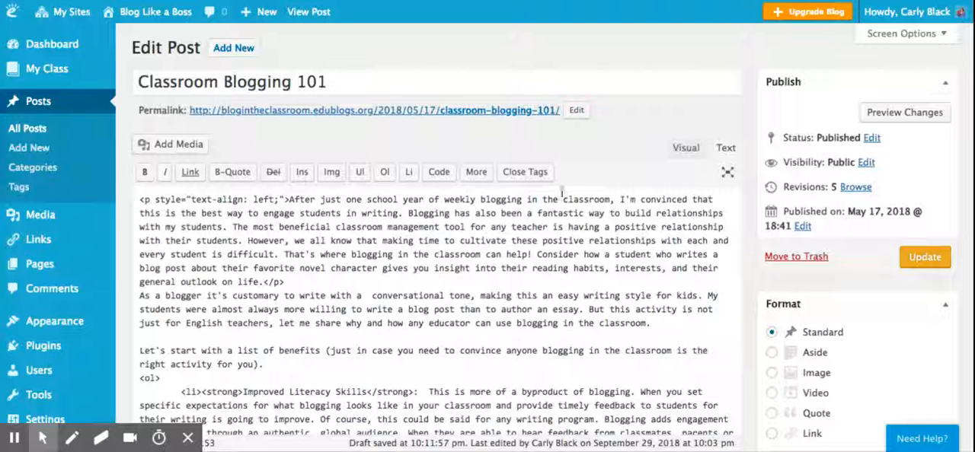
click(686, 150)
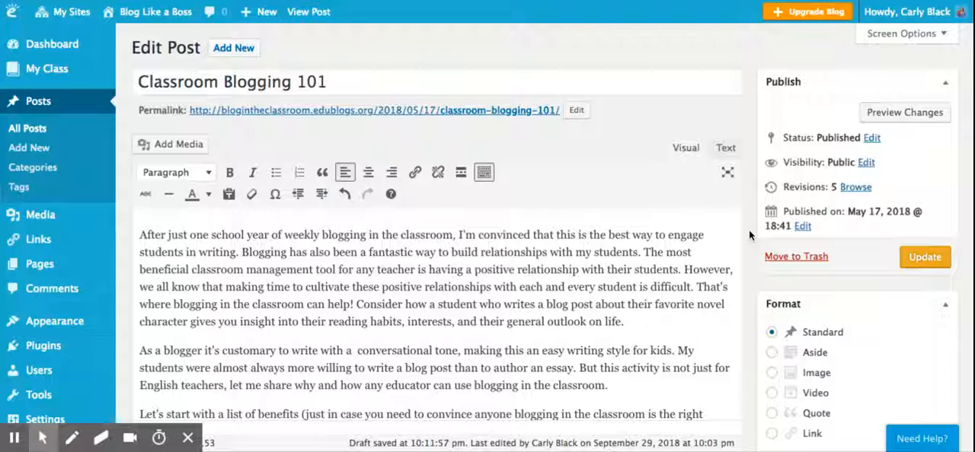
Examine the post's body text and its format, categories, tags and featured image settings, and return to the beginning of the post.
scroll(749, 236, down, 3)
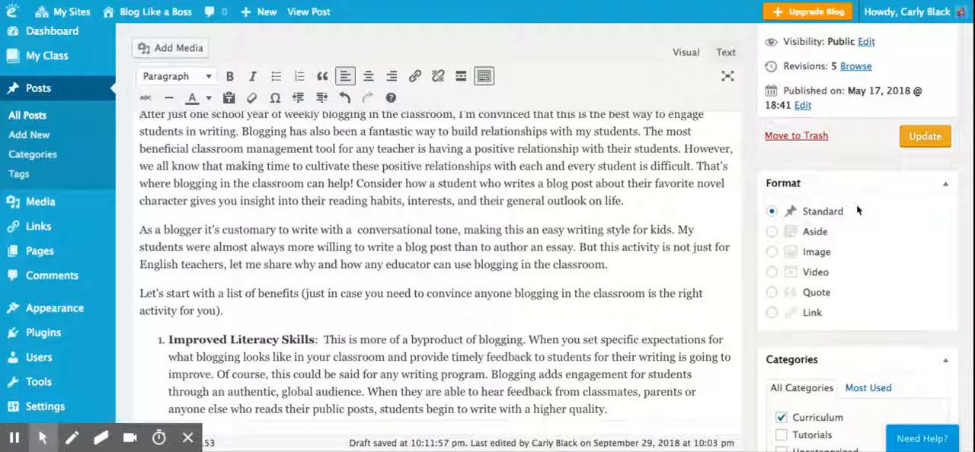
scroll(857, 211, down, 3)
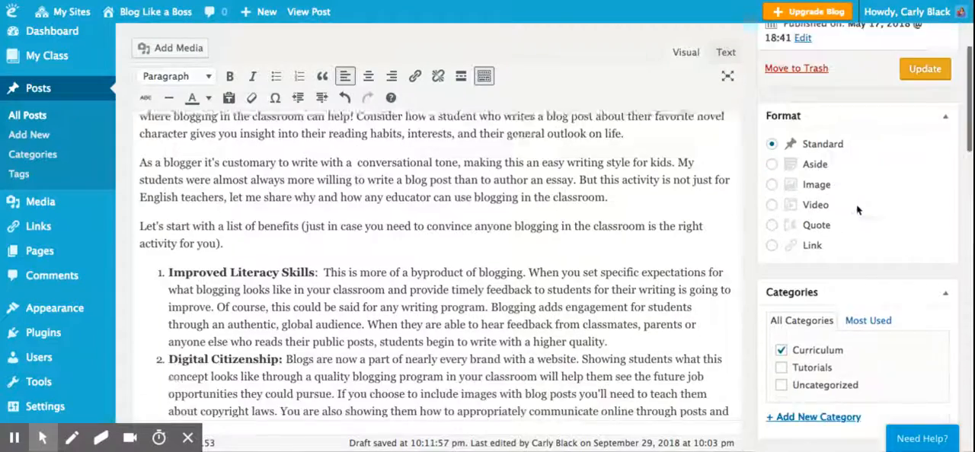
scroll(857, 211, down, 1)
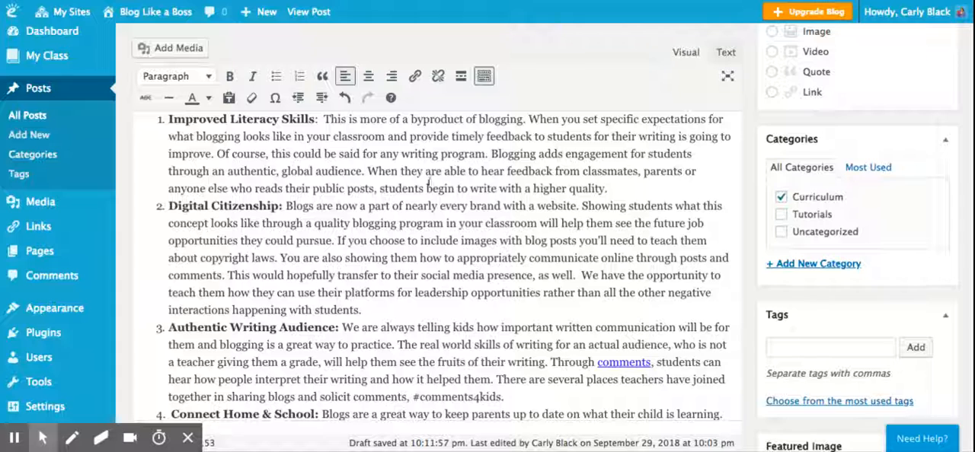
scroll(755, 255, down, 3)
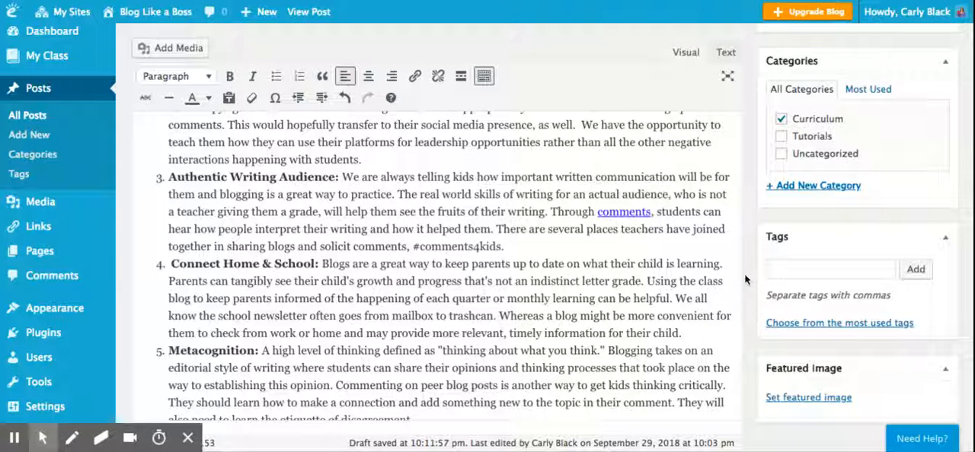
scroll(753, 270, down, 1)
scroll(753, 268, down, 2)
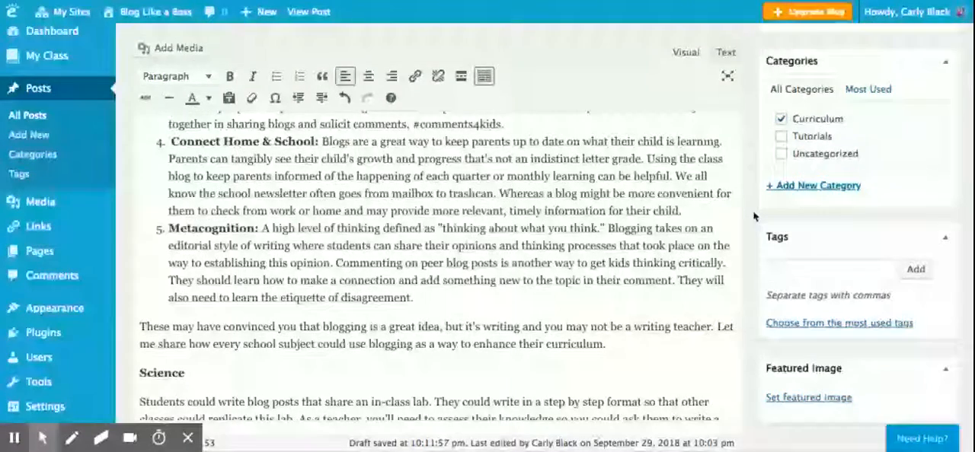
scroll(754, 217, up, 10)
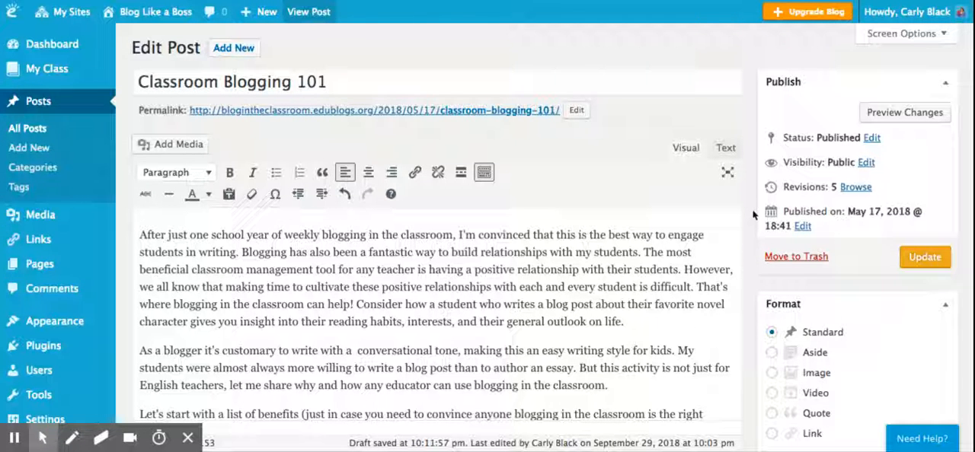
scroll(752, 215, down, 1)
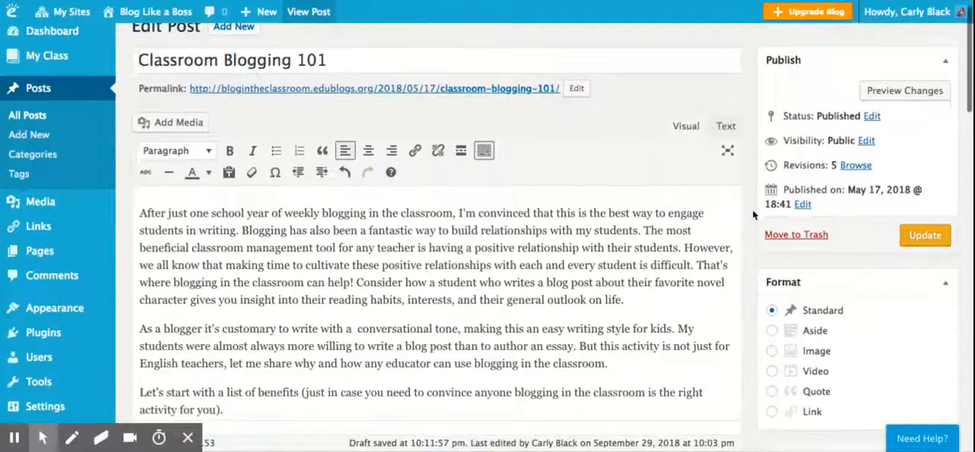
scroll(457, 250, down, 5)
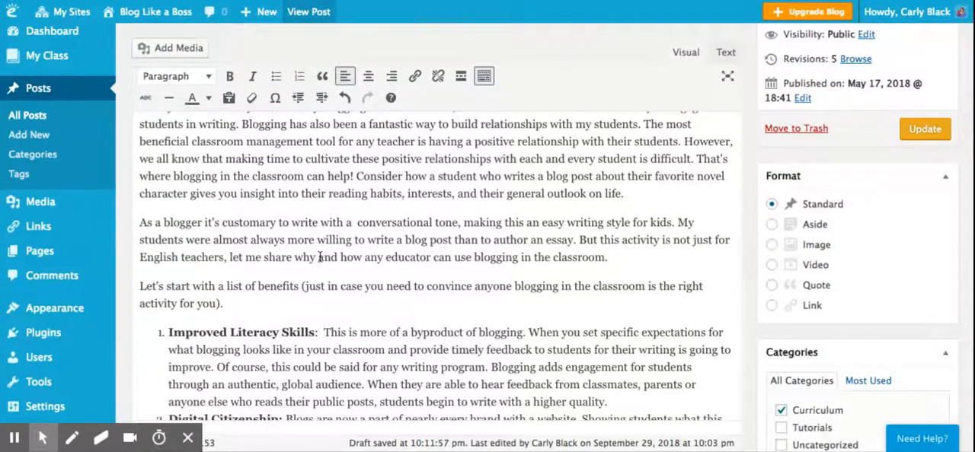
scroll(320, 257, up, 6)
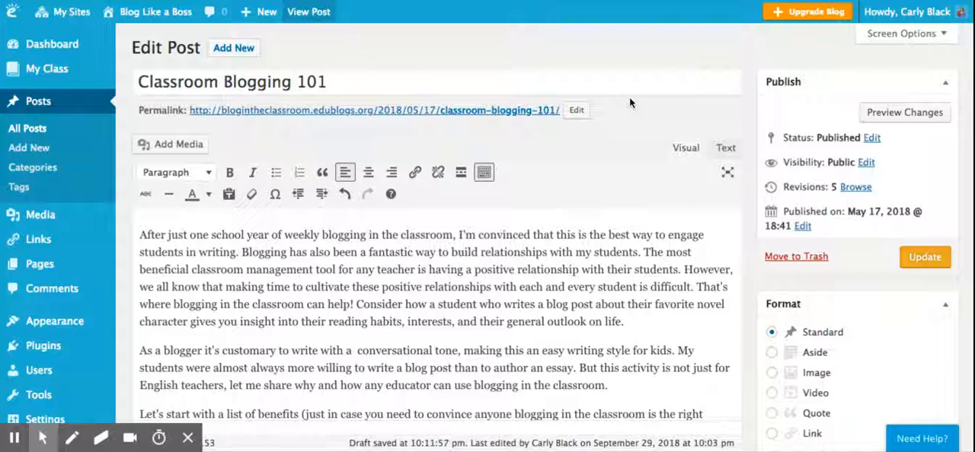